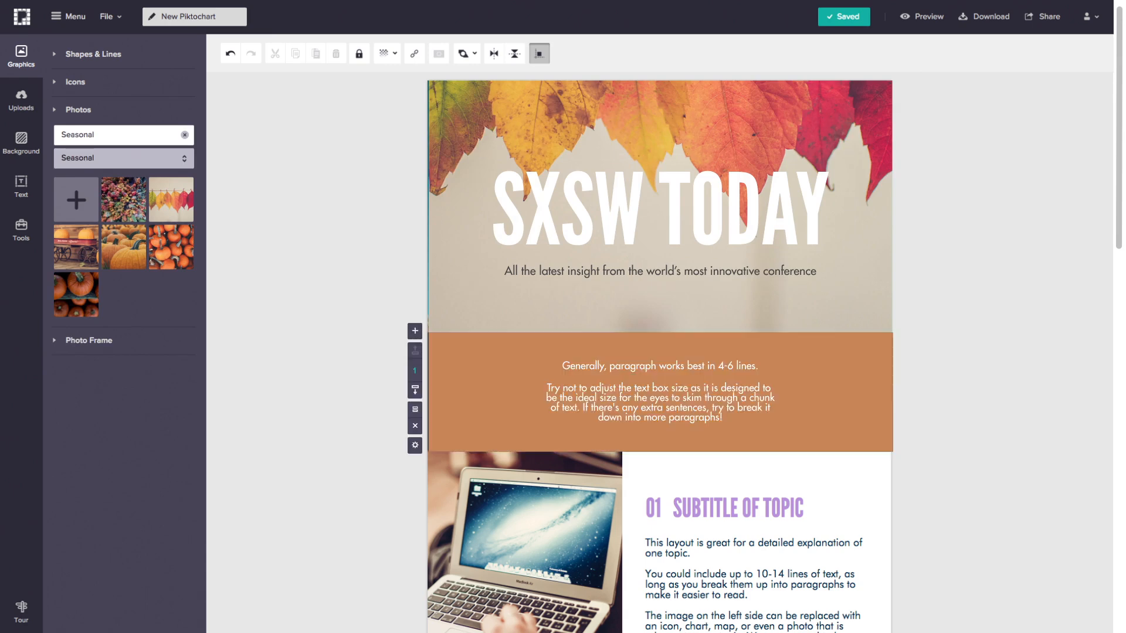
scroll(659, 352, down, 3)
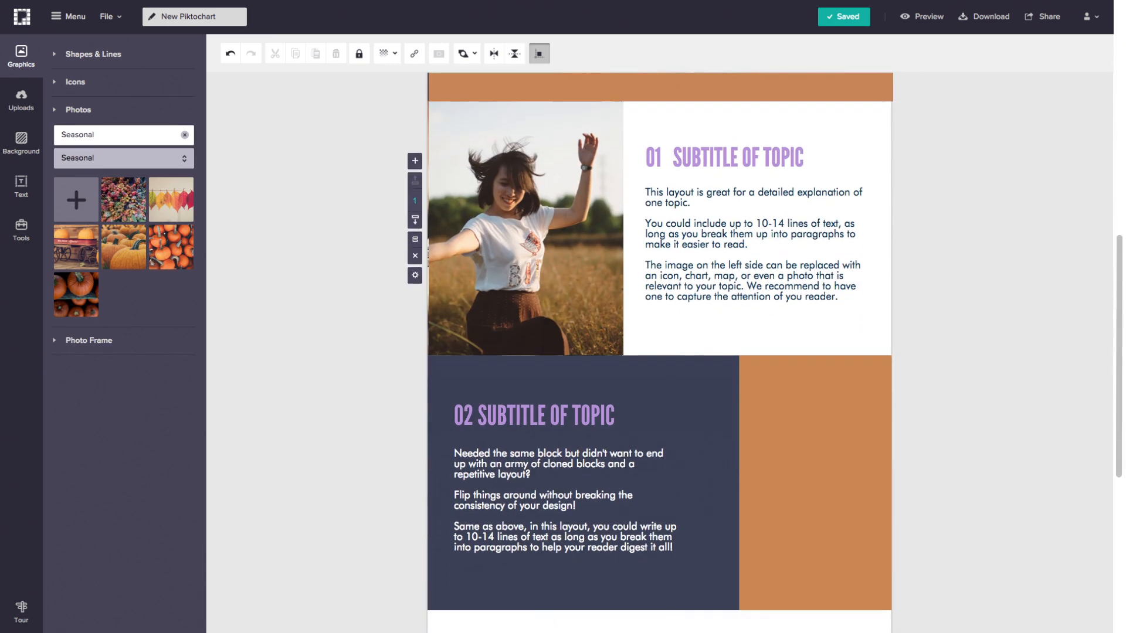